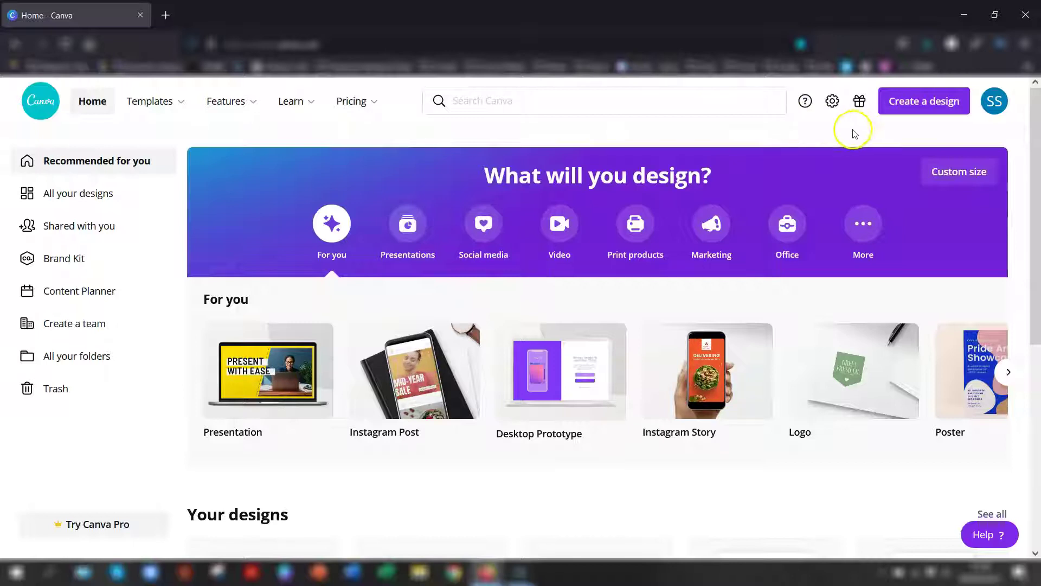
Step: Create a new custom-size Canva design at 1920 × 1080 px
left_click(918, 105)
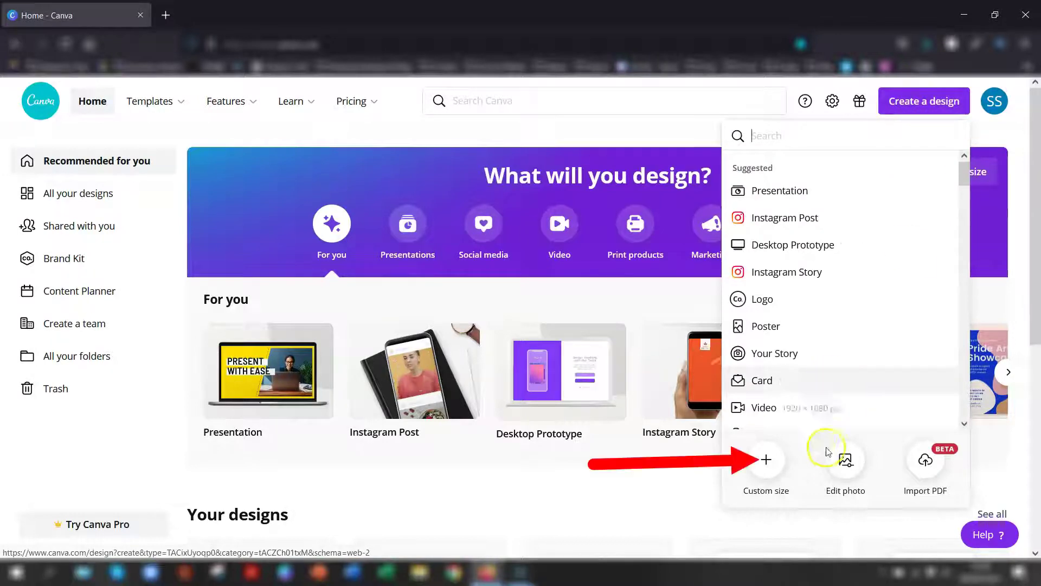
left_click(780, 467)
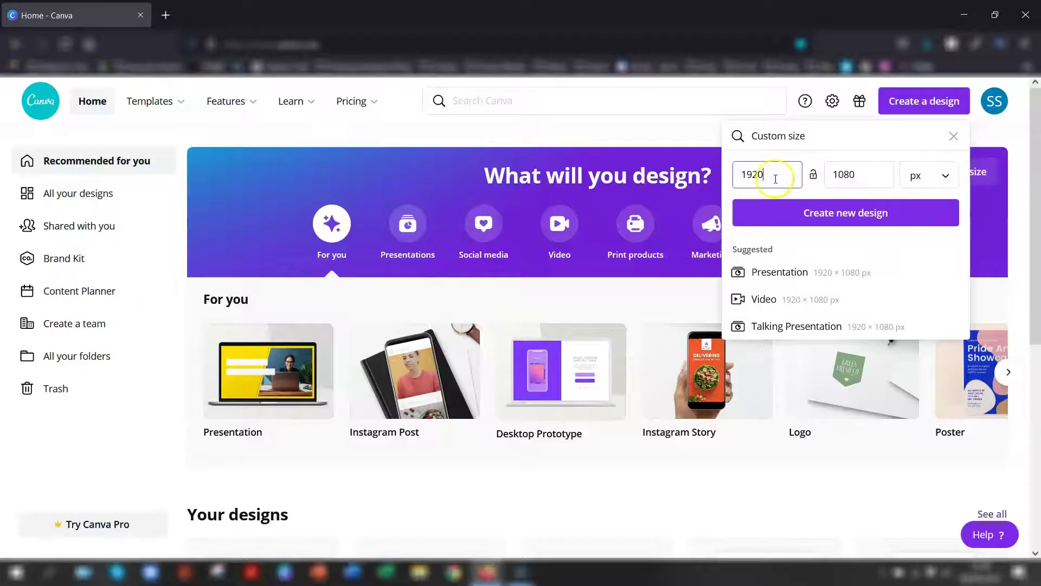
left_click(847, 213)
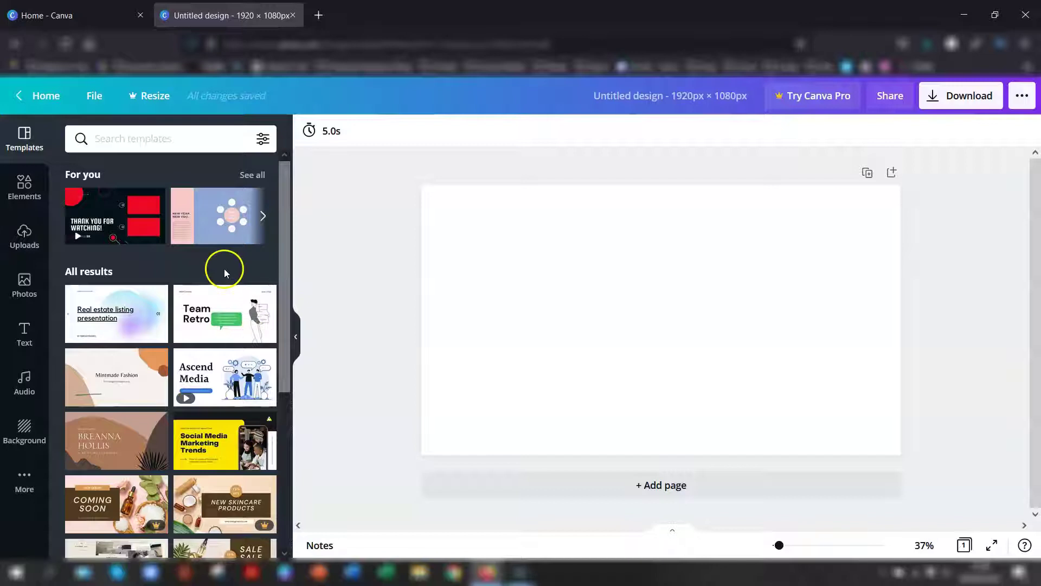
Step: Look through the uploaded media and the available upload sources
left_click(23, 232)
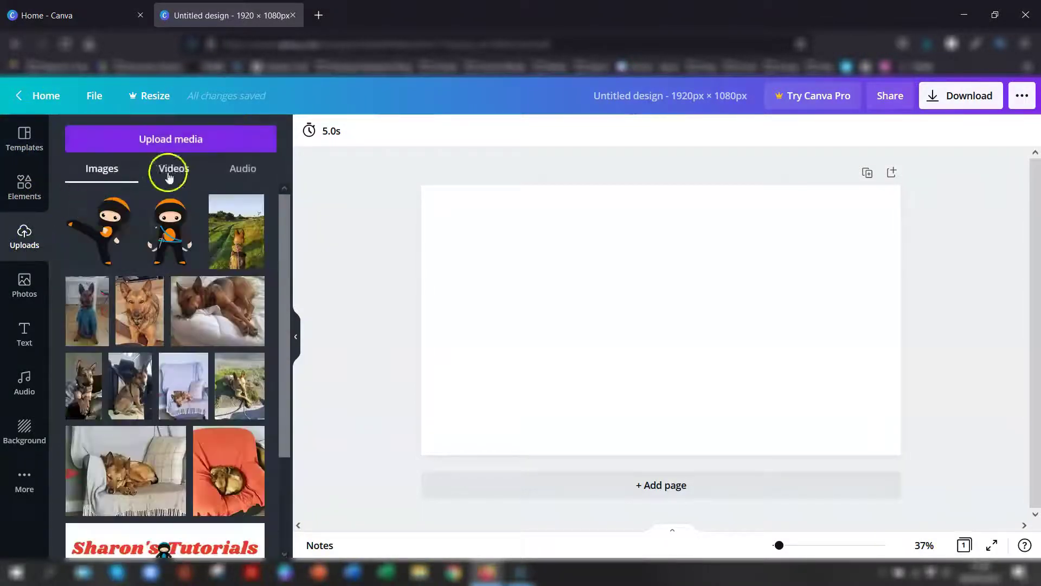
left_click(153, 137)
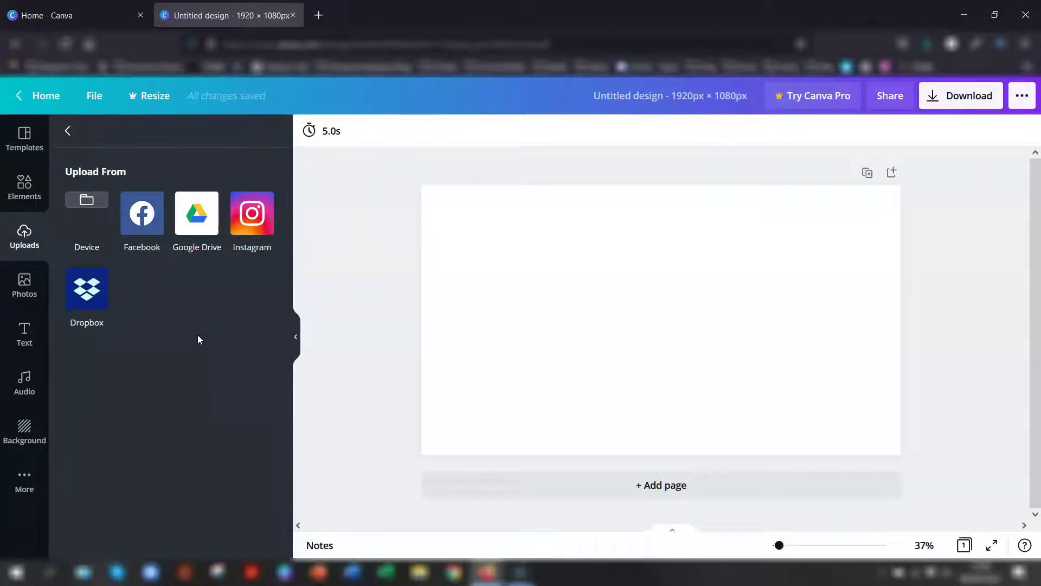
left_click(67, 131)
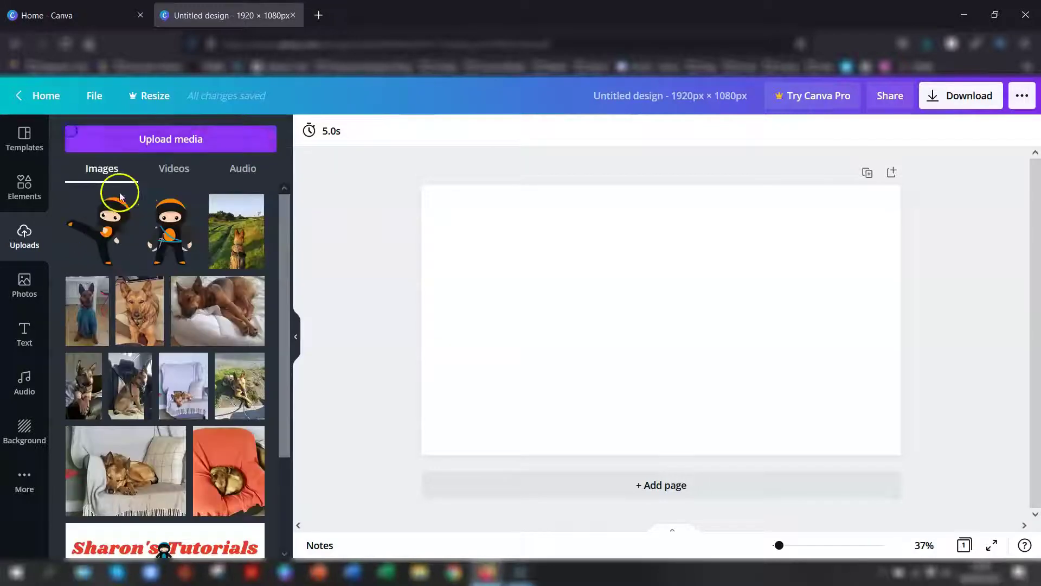
Step: Search the stock photo library for 'office background' and scroll through the results
left_click(22, 292)
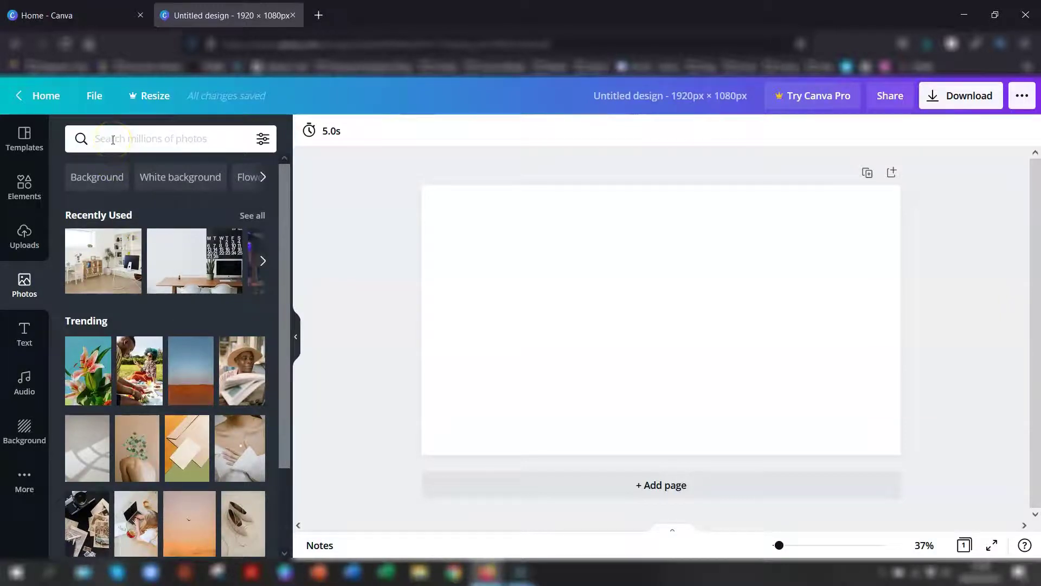
left_click(112, 140)
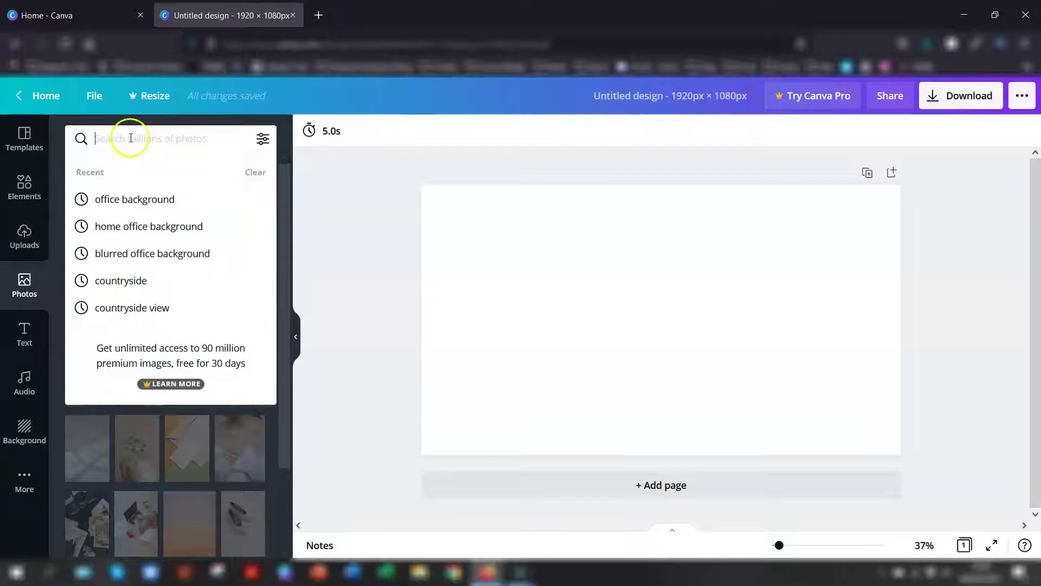
left_click(108, 198)
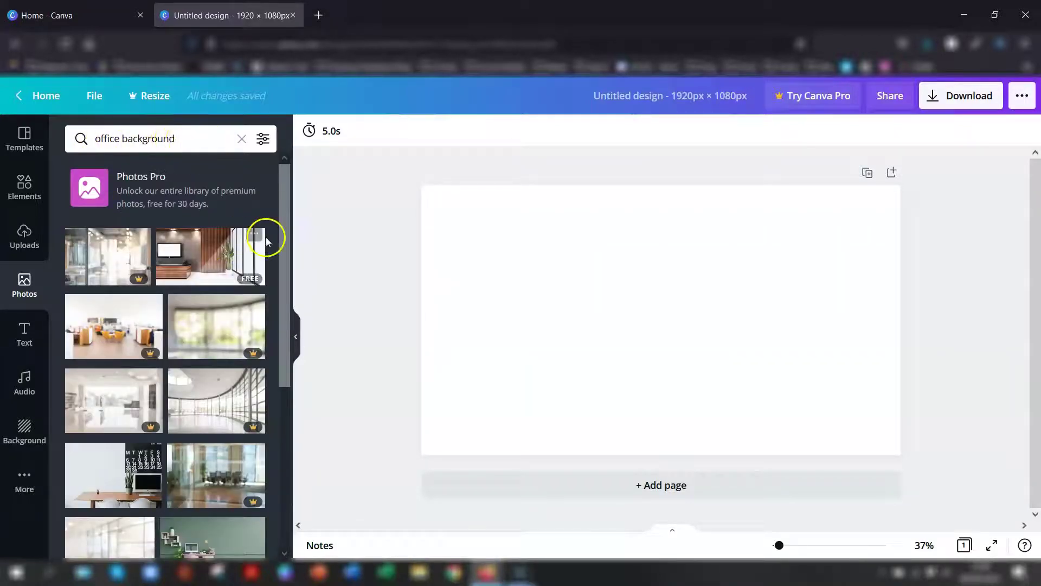
mouse_move(283, 235)
left_mouse_down()
mouse_move(292, 376)
mouse_move(272, 222)
left_mouse_up()
mouse_move(126, 283)
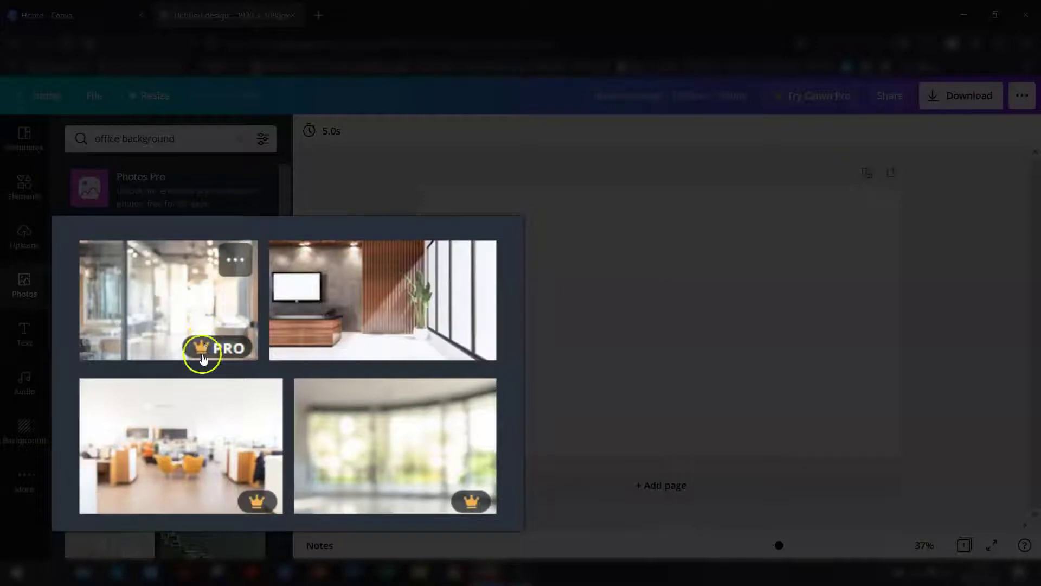
left_click(129, 503)
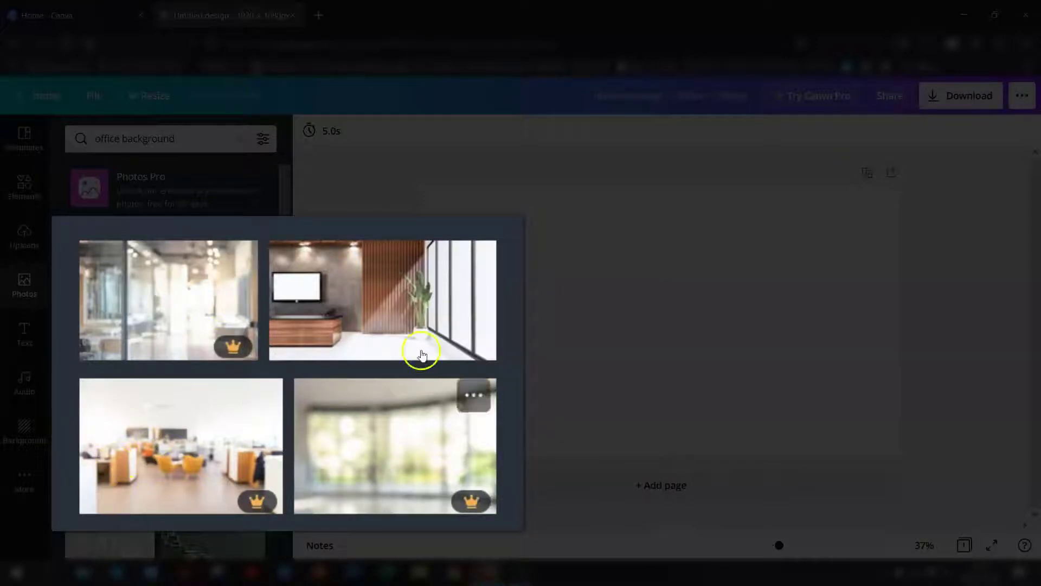
mouse_move(383, 330)
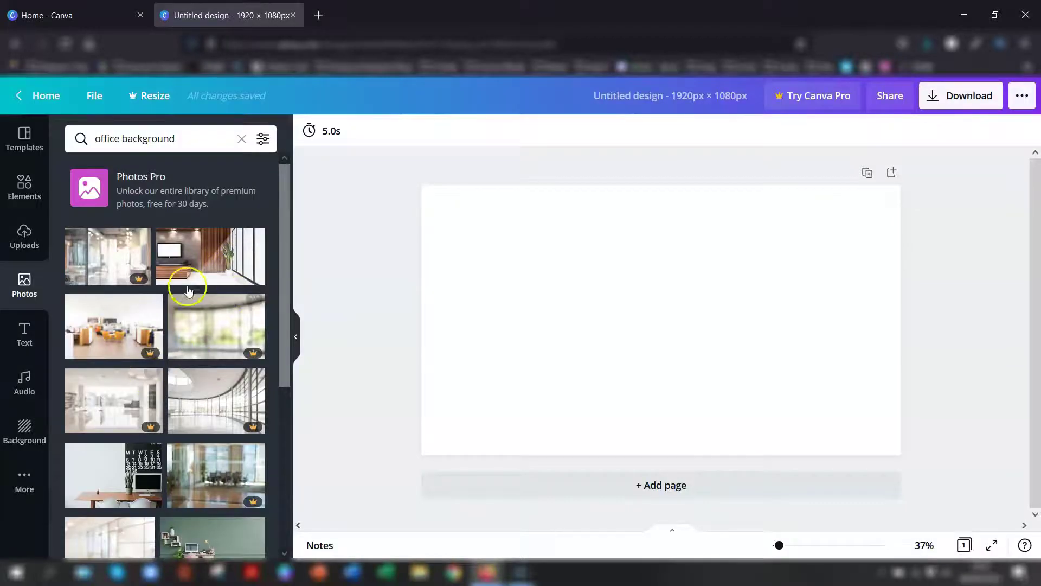
scroll(228, 293, "down", 5)
scroll(211, 291, "down", 3)
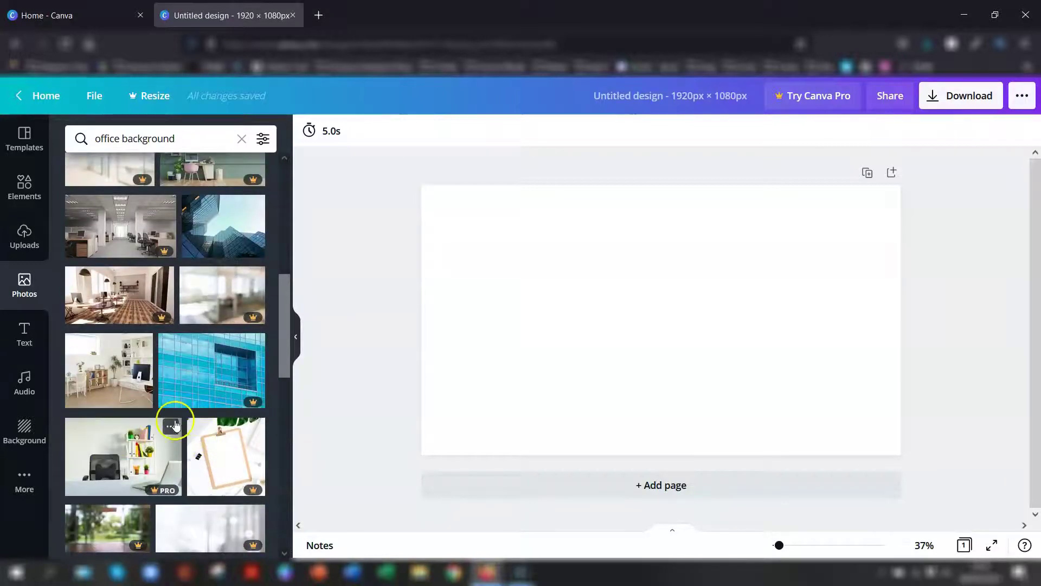
Step: Set the white home-office photo as the full-page background
left_click(107, 374)
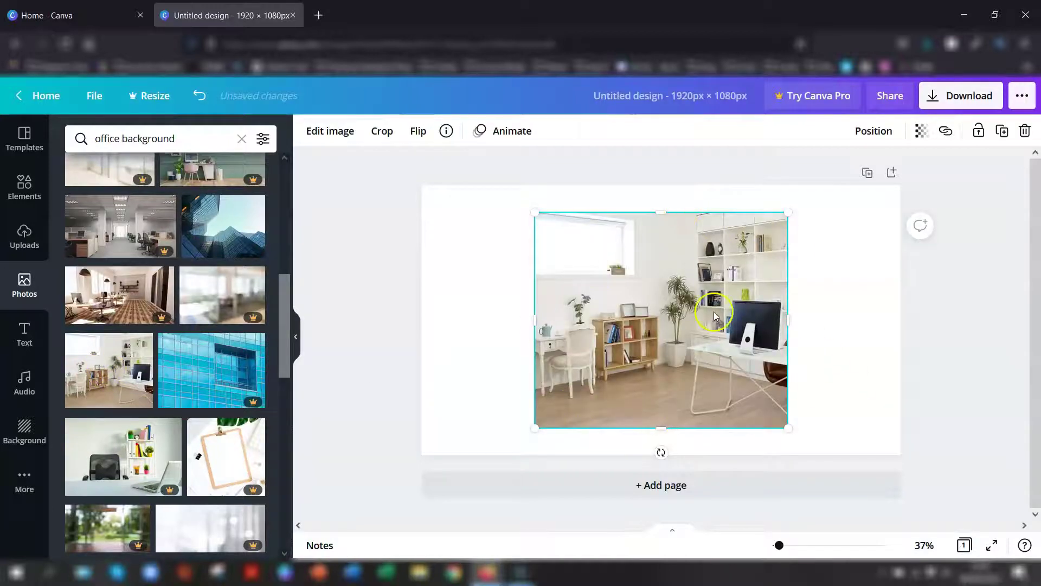
key("Delete")
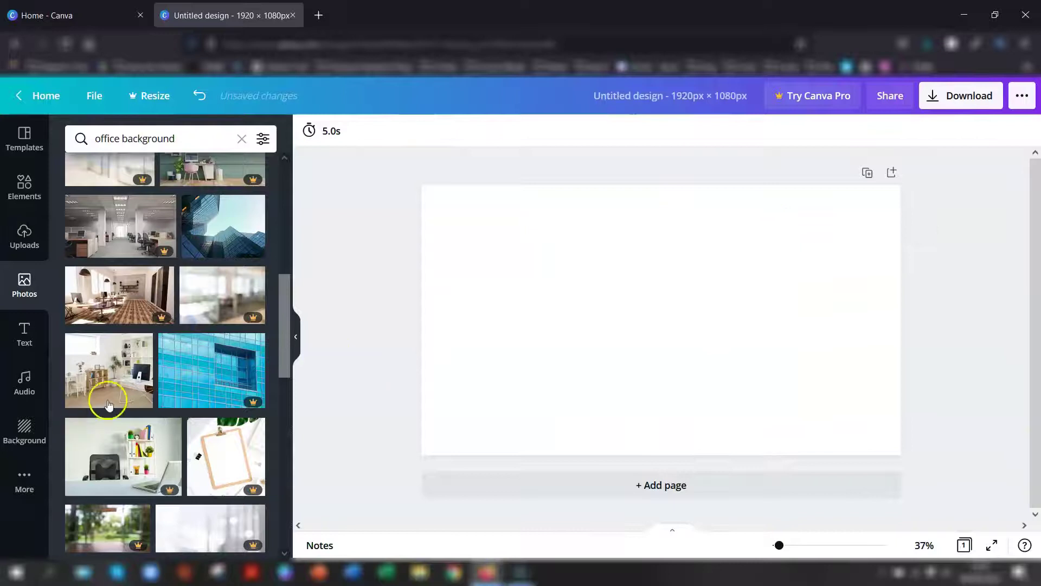
left_click_drag(107, 363, 433, 303)
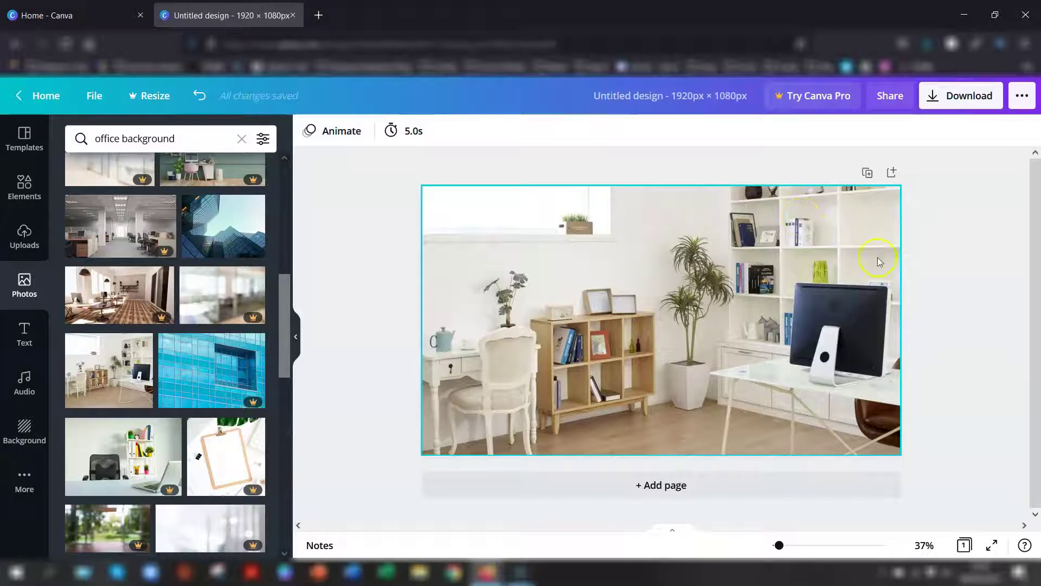
left_click(614, 265)
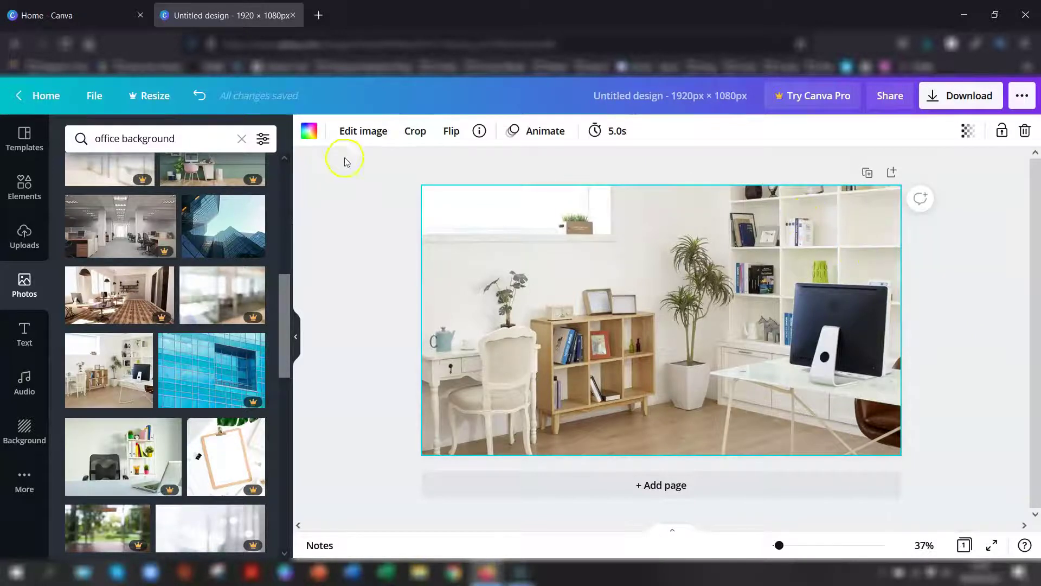
Step: Blur the background office photo to a Blur value of 10
left_click(364, 133)
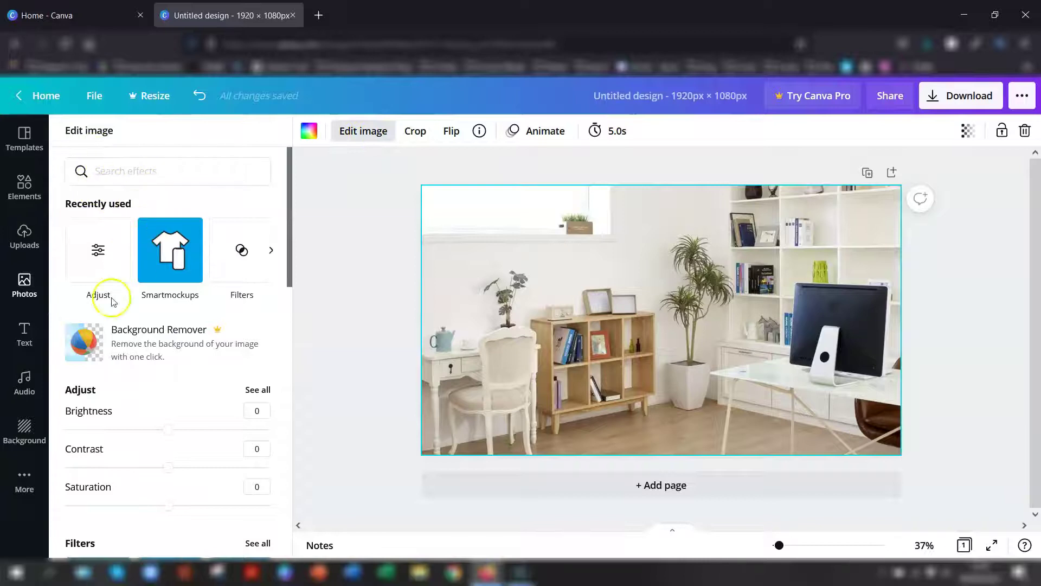
scroll(87, 390, "down", 1)
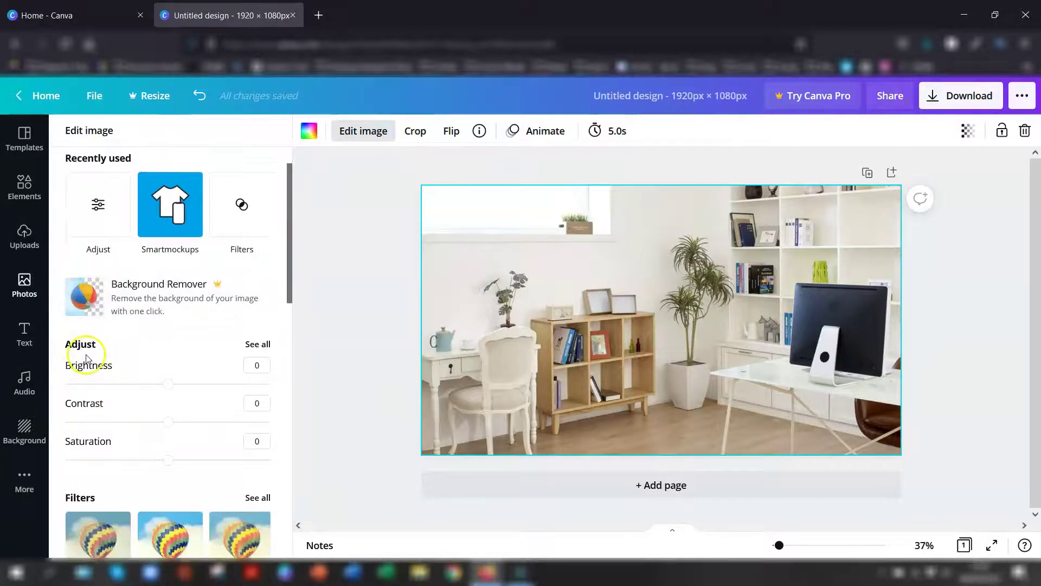
left_click(61, 341)
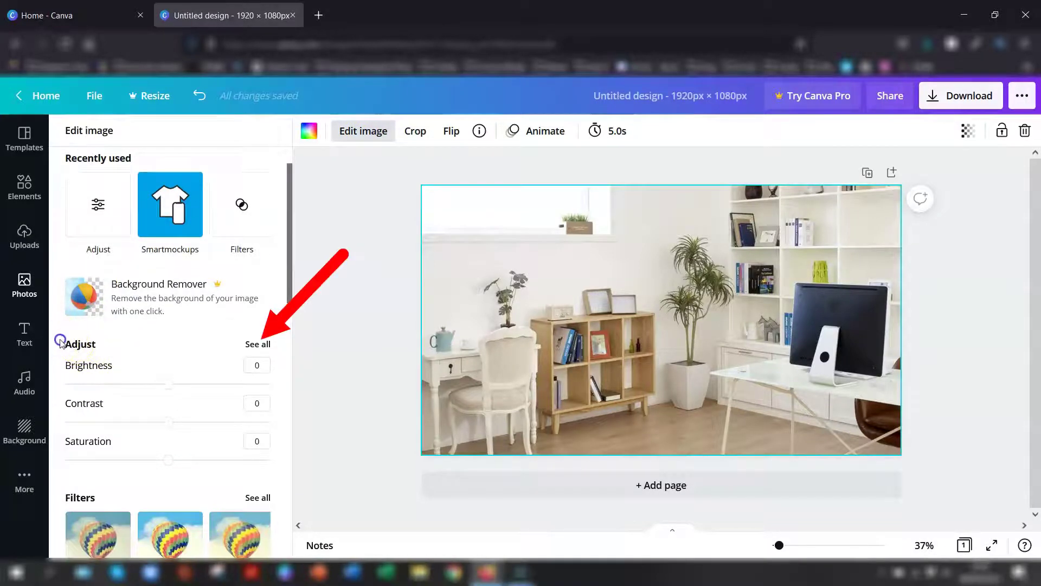
left_click(260, 344)
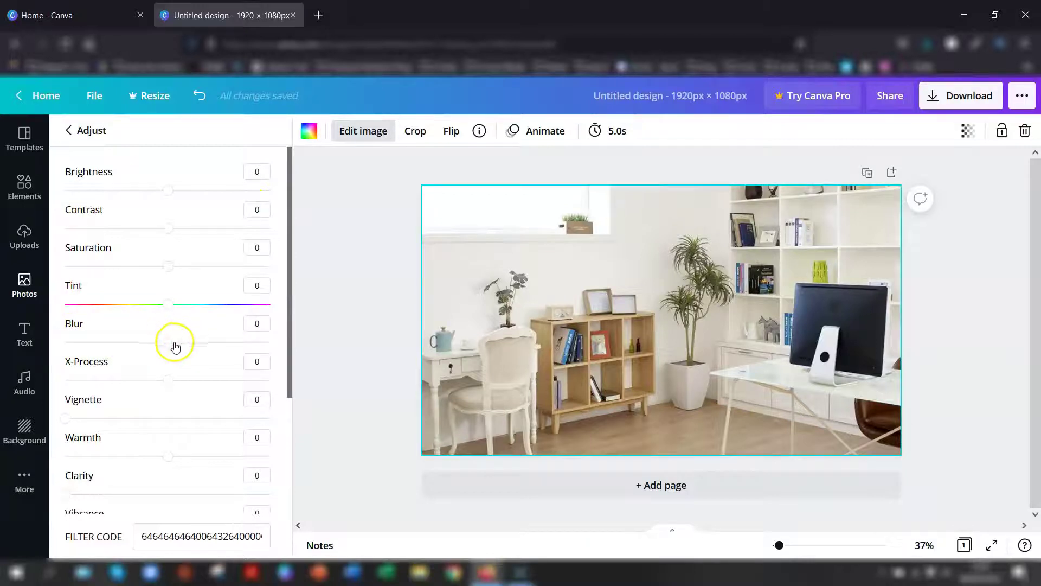
mouse_move(168, 345)
left_mouse_down()
mouse_move(220, 347)
mouse_move(180, 345)
left_mouse_up()
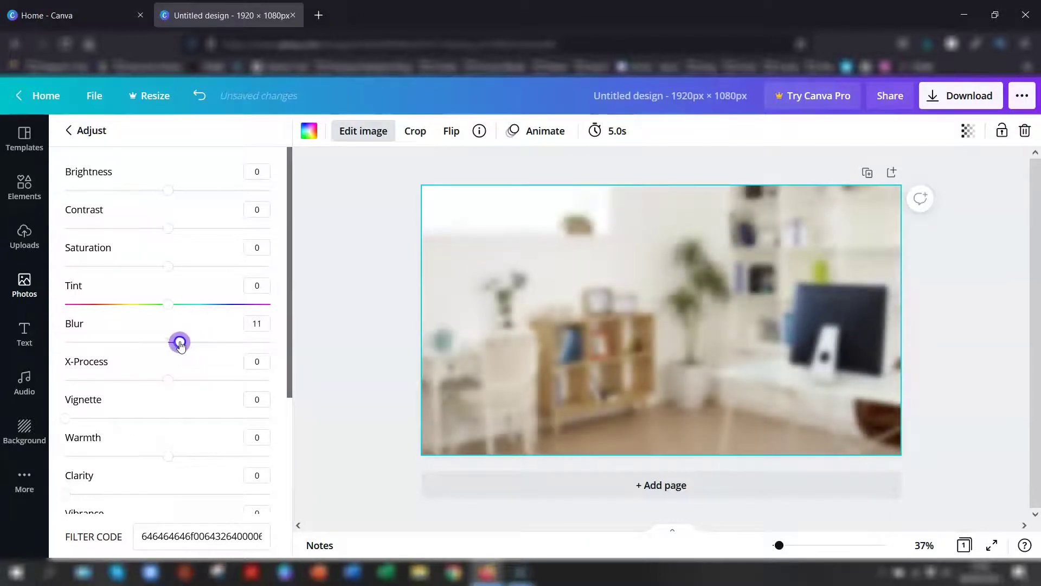
left_click_drag(180, 345, 179, 345)
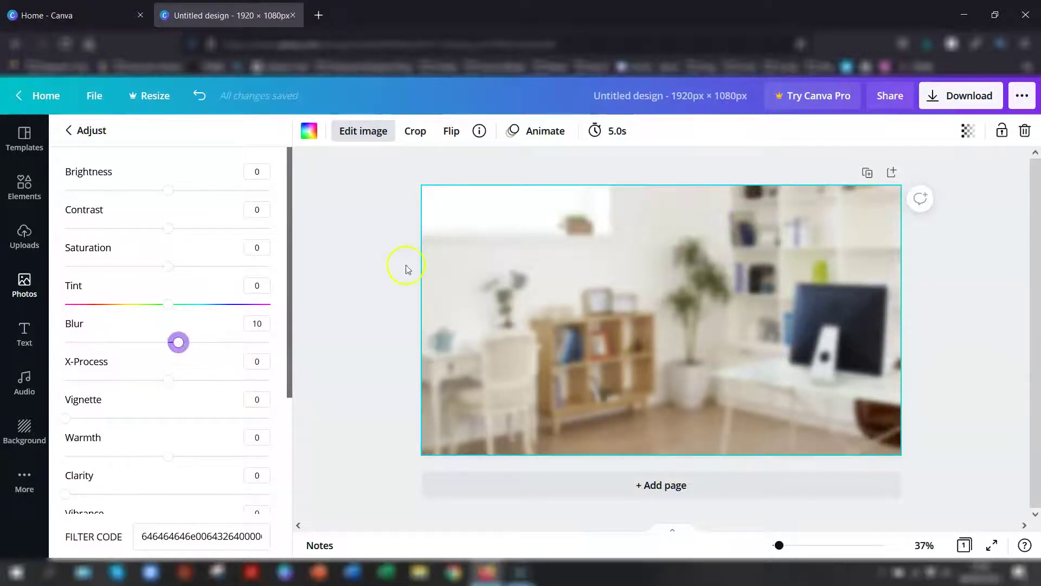
left_click(949, 282)
left_click(955, 295)
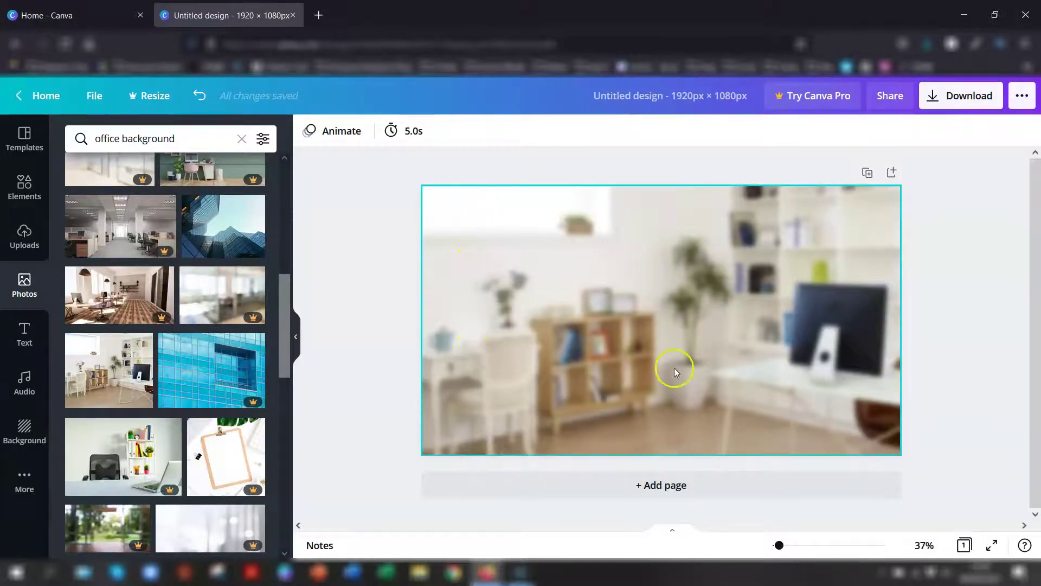
Step: Add a full-height rectangle along the left edge, filled pink #f6c8c9
left_click(612, 295)
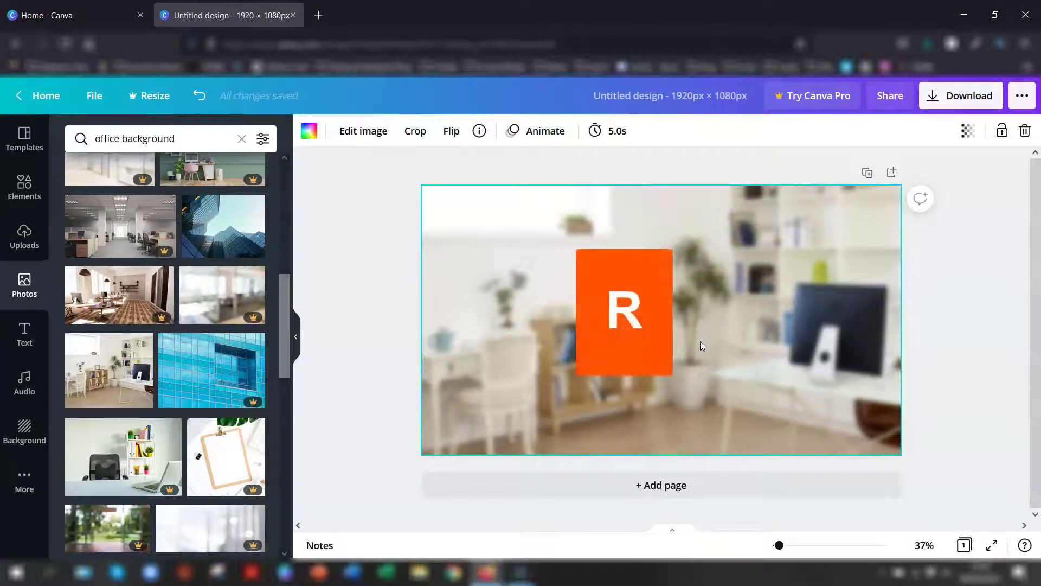
key("r")
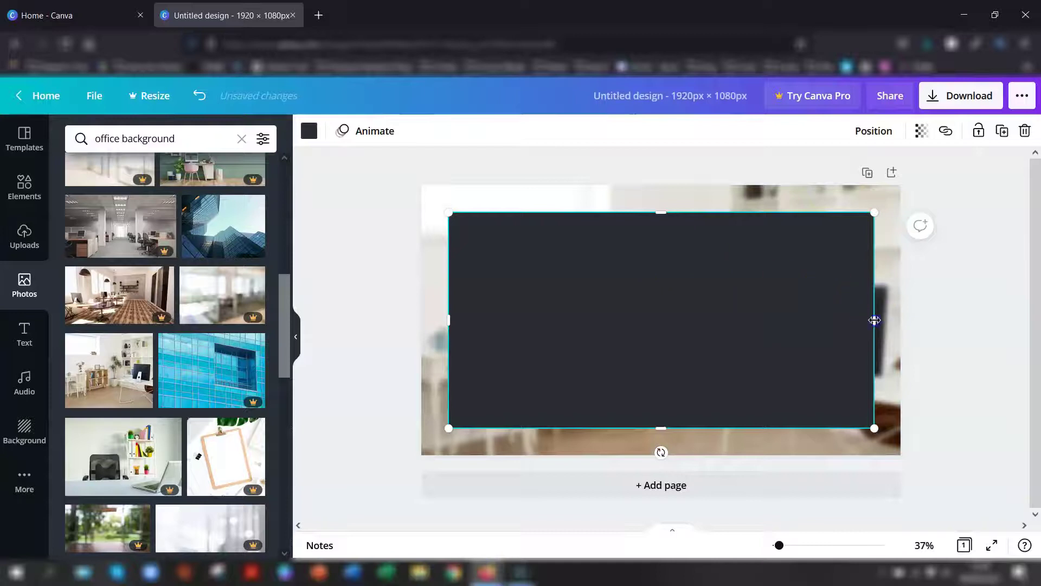
left_click_drag(875, 320, 495, 270)
left_click_drag(479, 400, 480, 454)
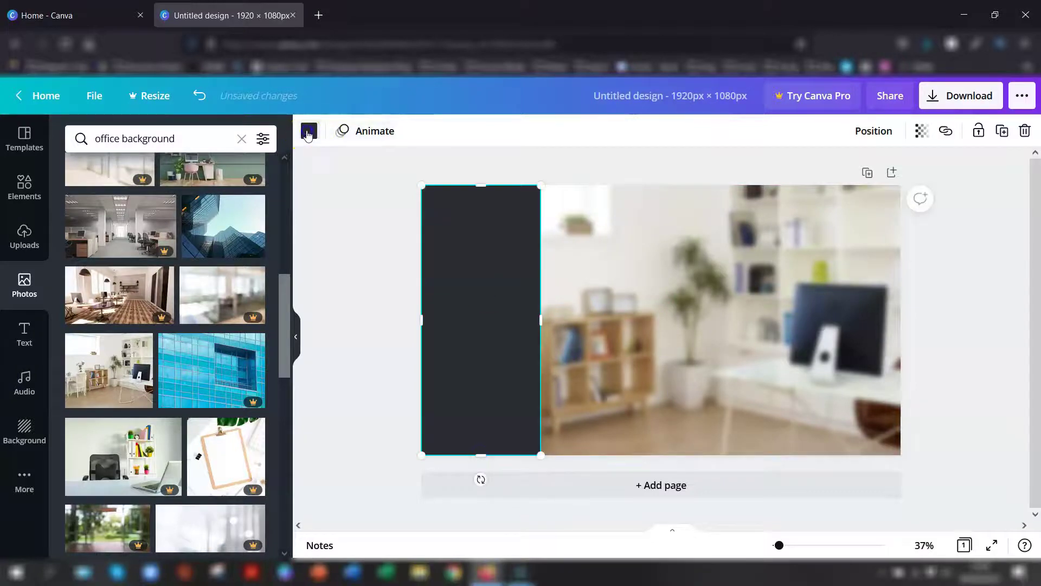
left_click(308, 132)
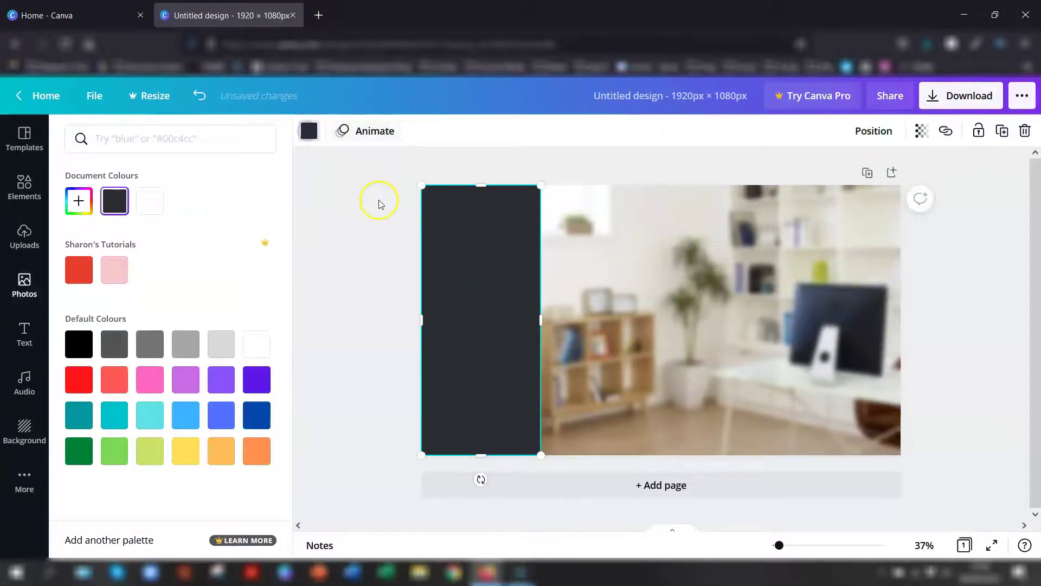
left_click(109, 275)
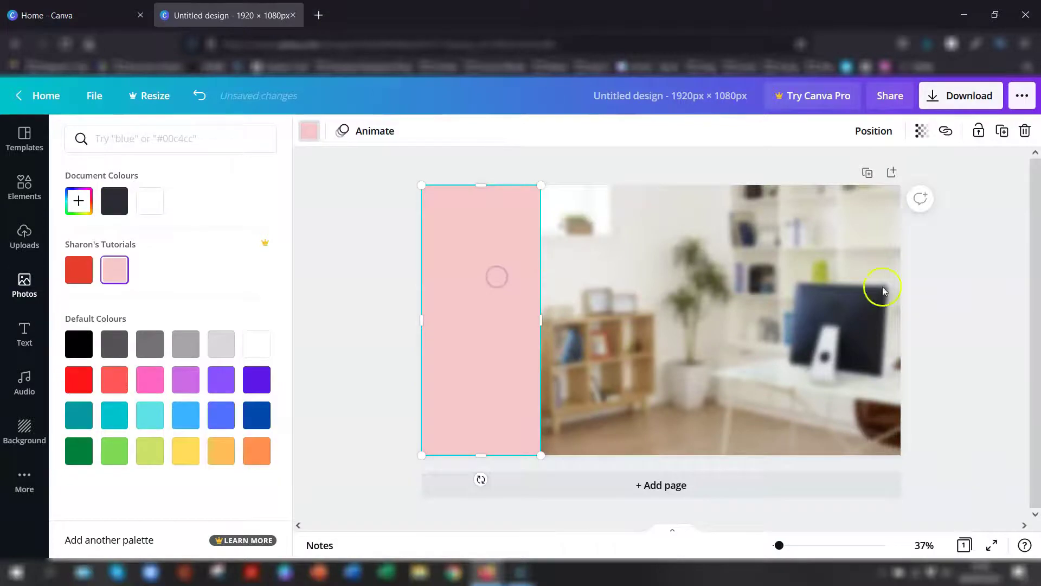
left_click(973, 280)
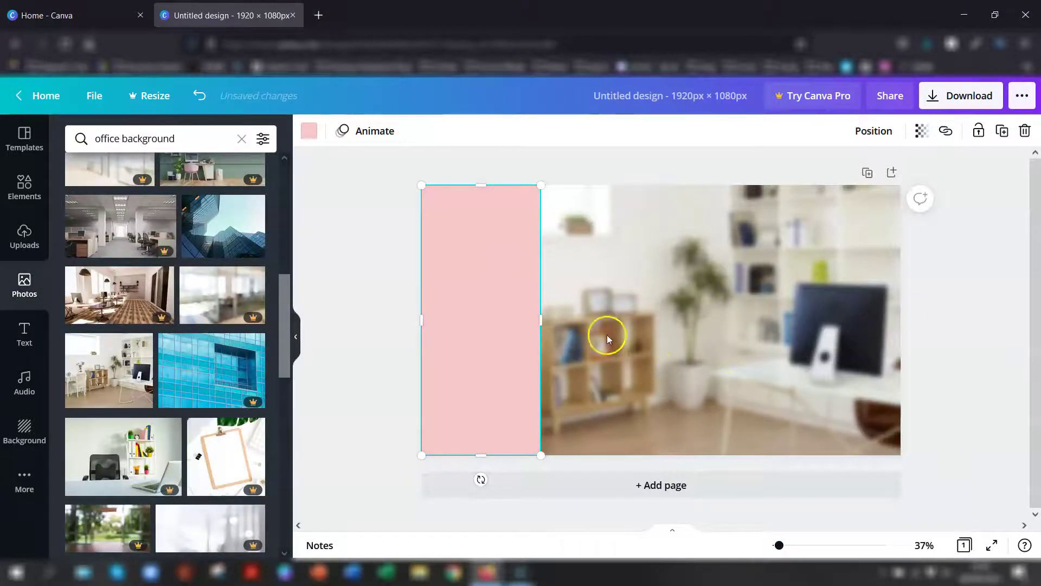
Step: Set the pink rectangle's transparency to 50
left_click(618, 316)
left_click(486, 301)
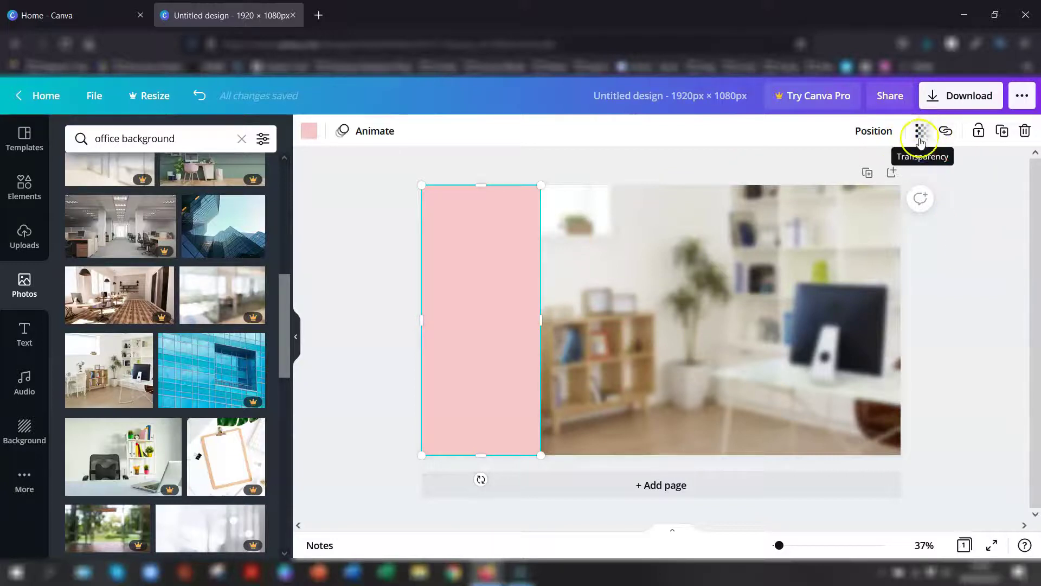
left_click(920, 136)
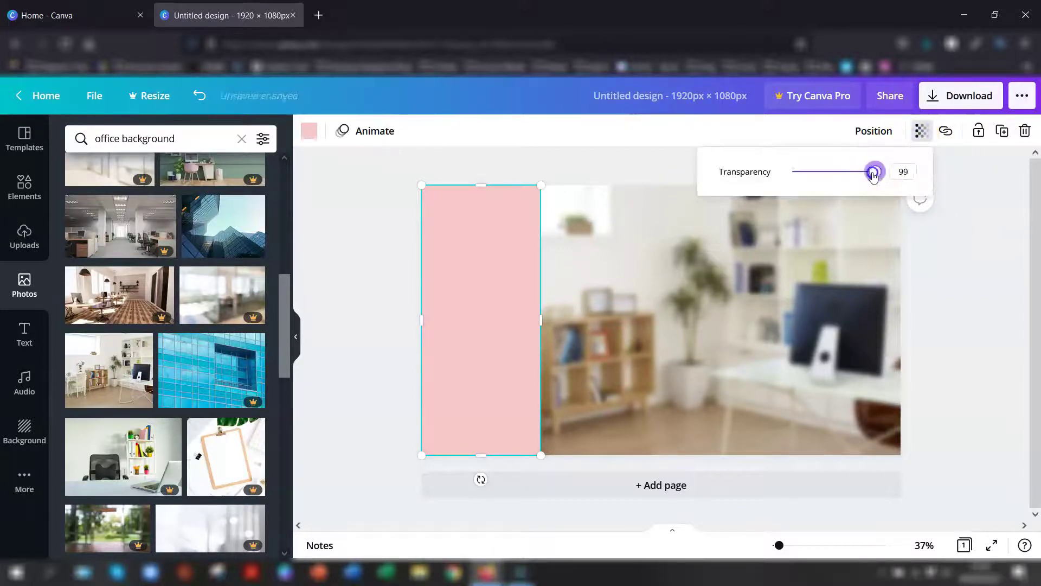
left_click_drag(873, 175, 853, 179)
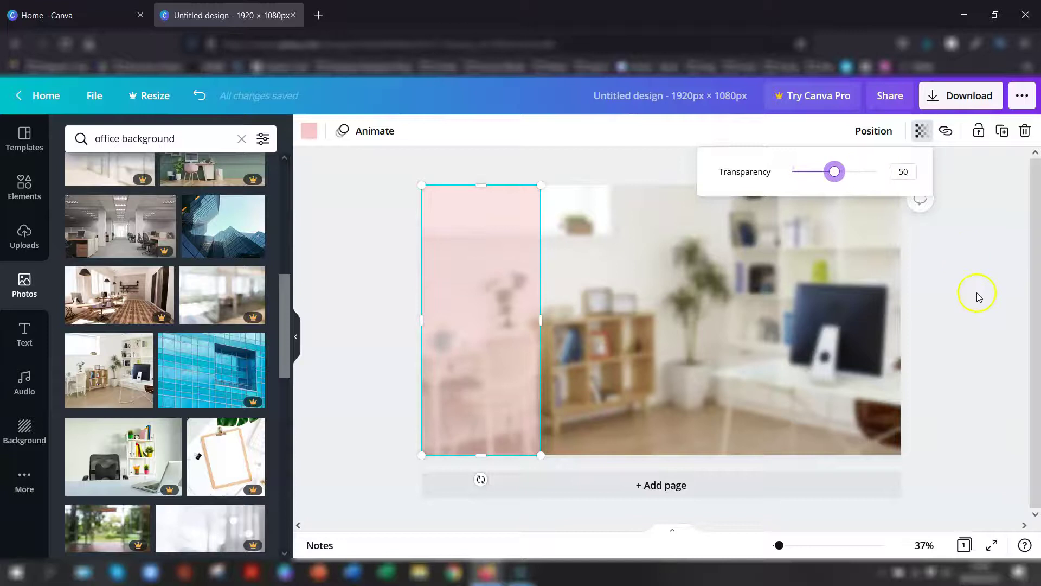
left_click(964, 283)
left_click(965, 283)
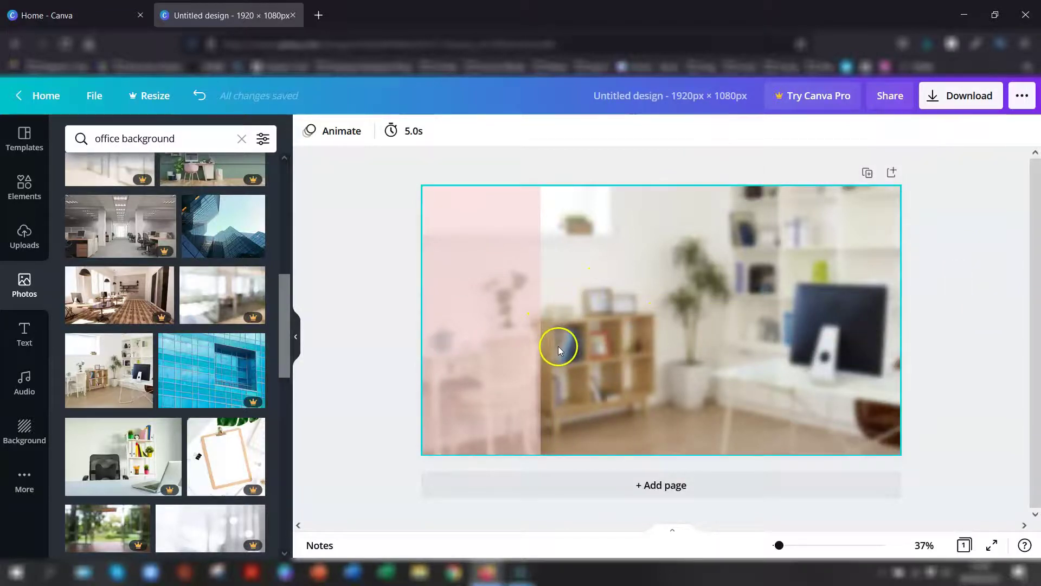
Step: Paste the circular logo, shrink it to about 200 px, and move it top-left
key("ctrl+v")
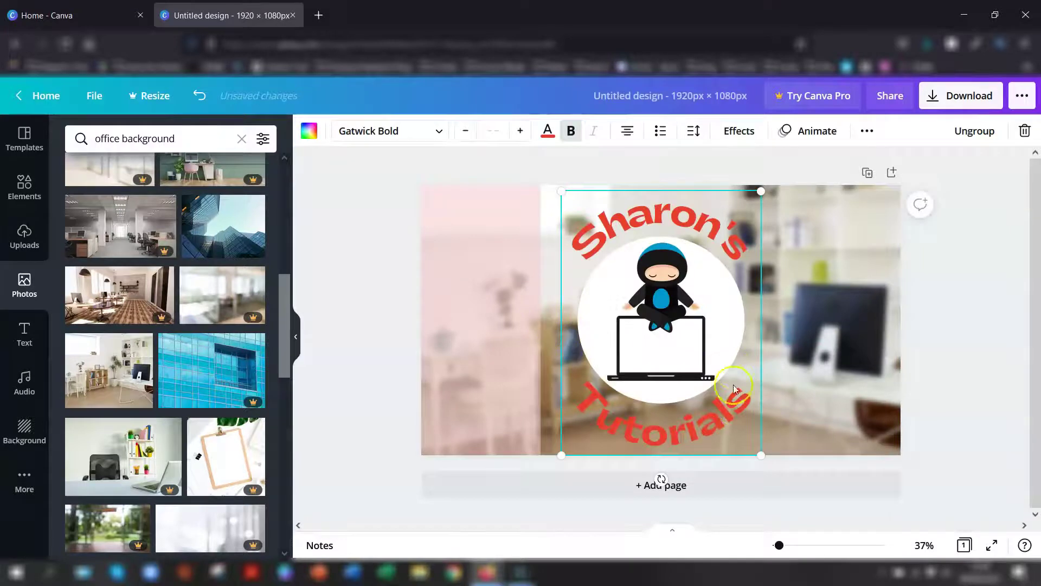
left_click_drag(759, 455, 602, 258)
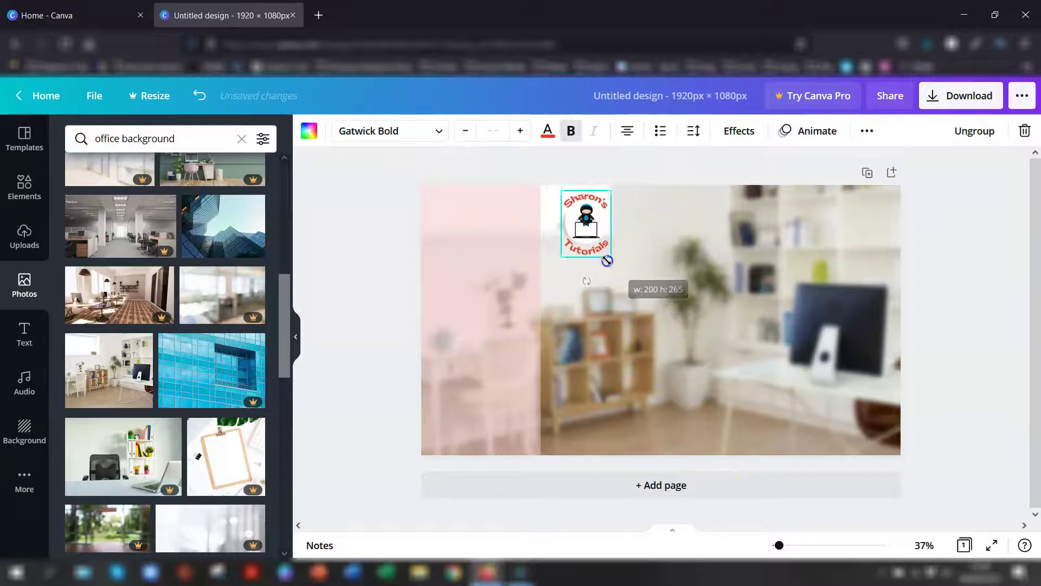
left_click_drag(587, 219, 456, 225)
Step: Narrow the pink banner to 271 px wide and centre the logo over it
left_click(455, 286)
left_click_drag(544, 323, 490, 318)
left_click_drag(448, 230, 446, 227)
left_click(353, 249)
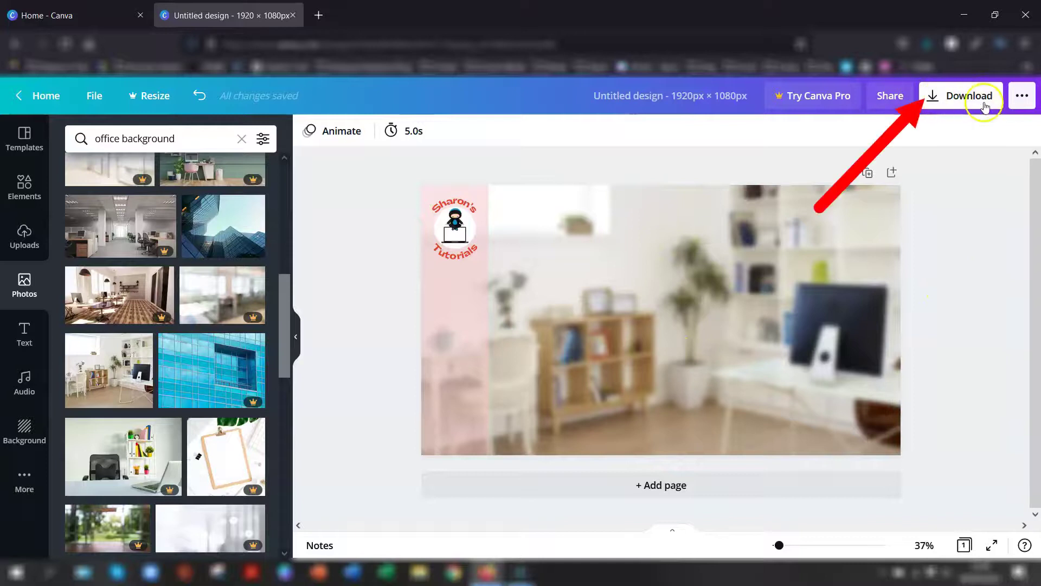
Step: Download the design as a PNG and dismiss the Canva Pro popup
left_click(962, 99)
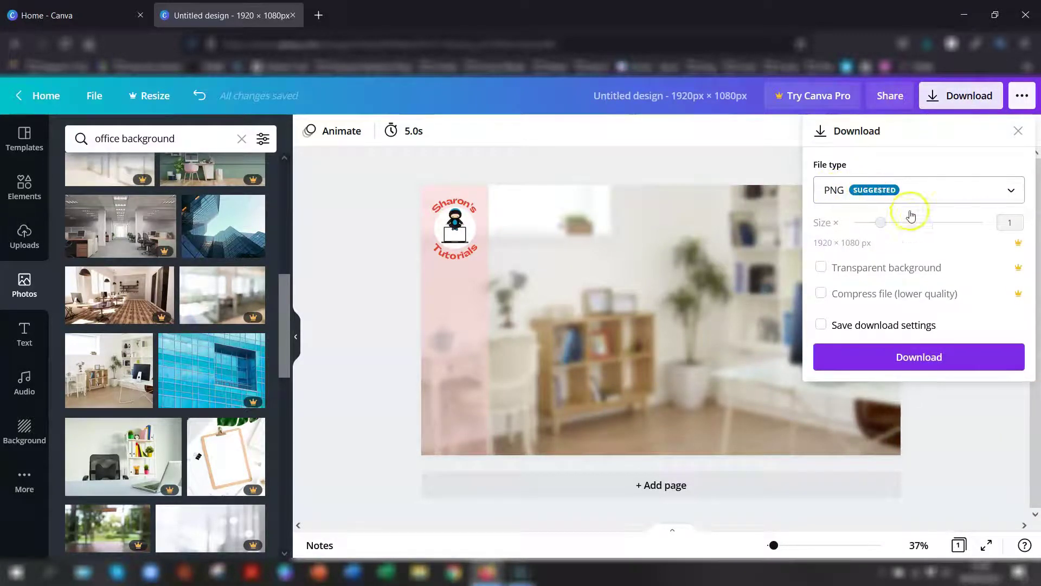
left_click(912, 359)
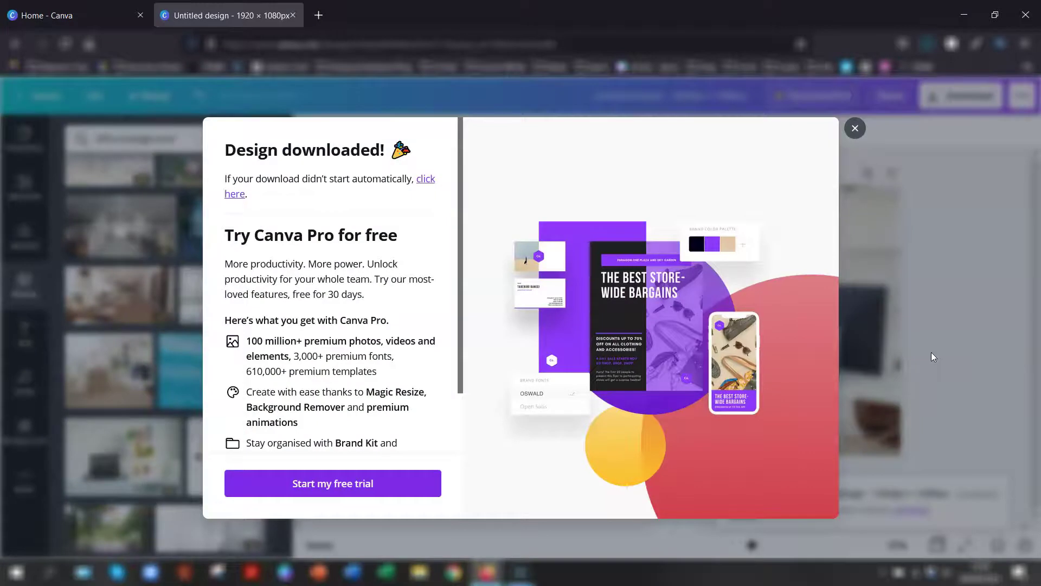
left_click(920, 189)
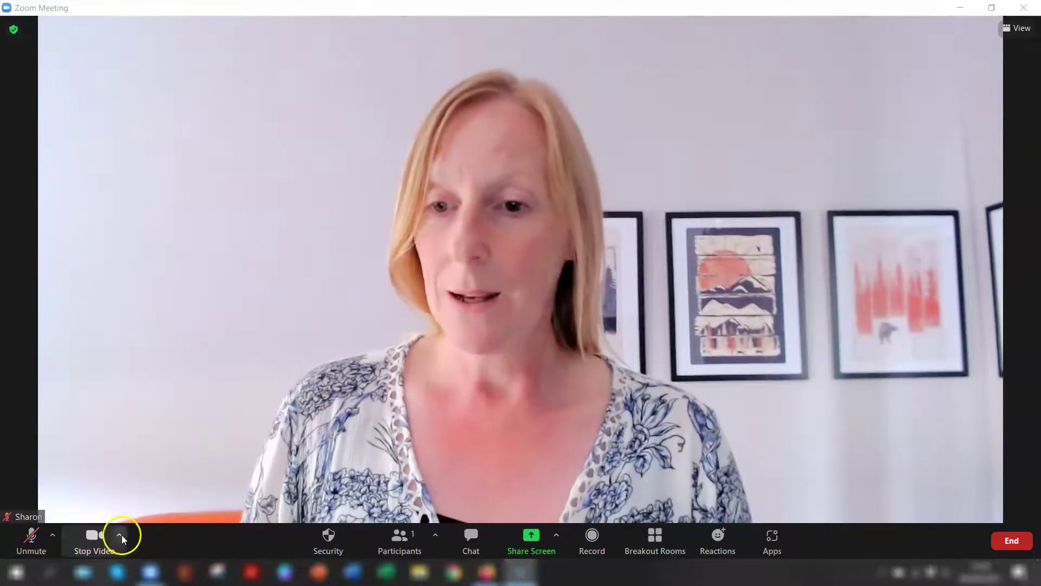
Step: Add the 'Blur background for Zoom' image as Zoom's virtual background
left_click(120, 534)
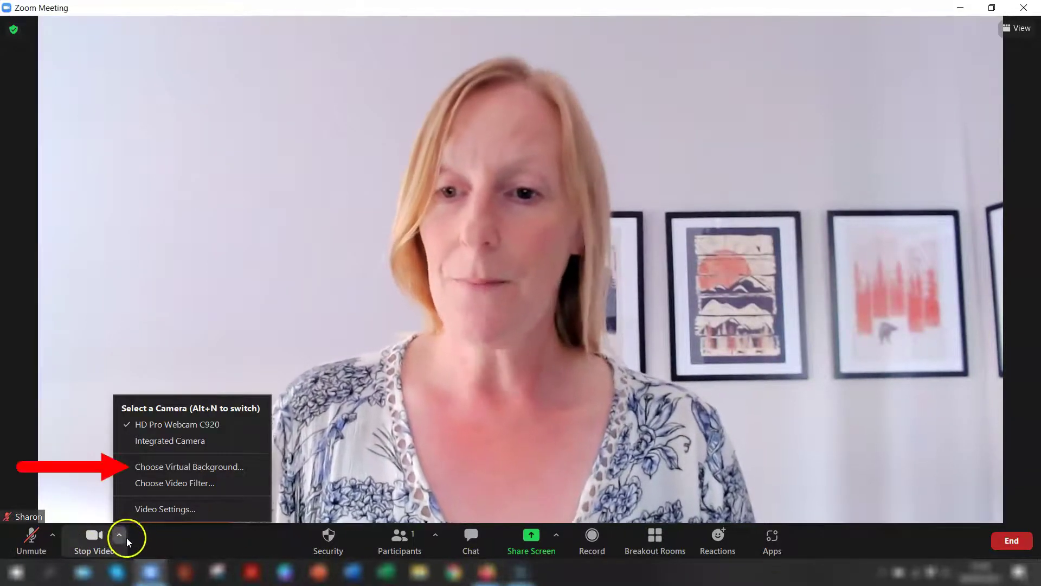
left_click(159, 469)
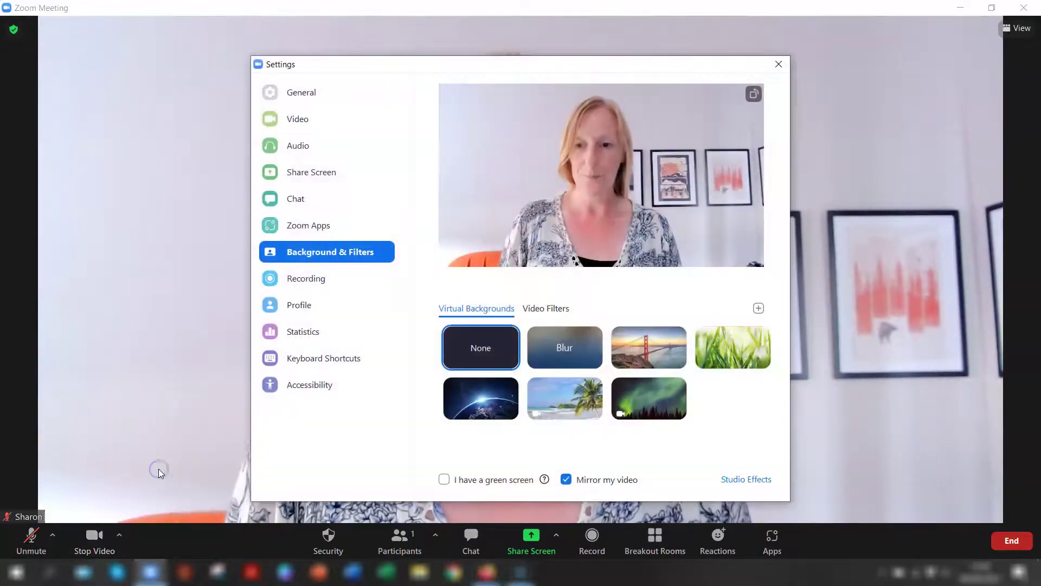
left_click(759, 308)
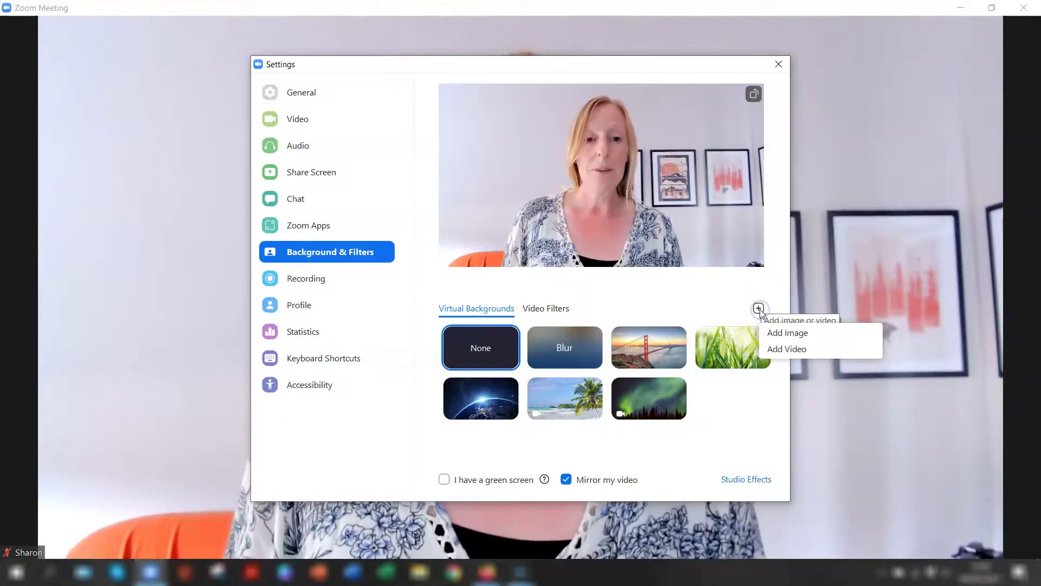
left_click(796, 333)
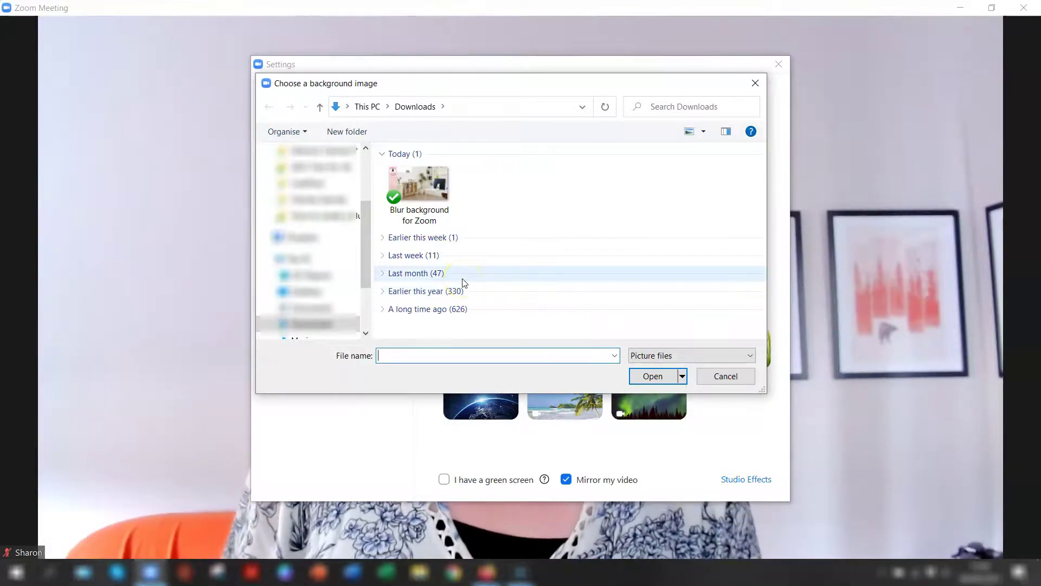
left_click(425, 185)
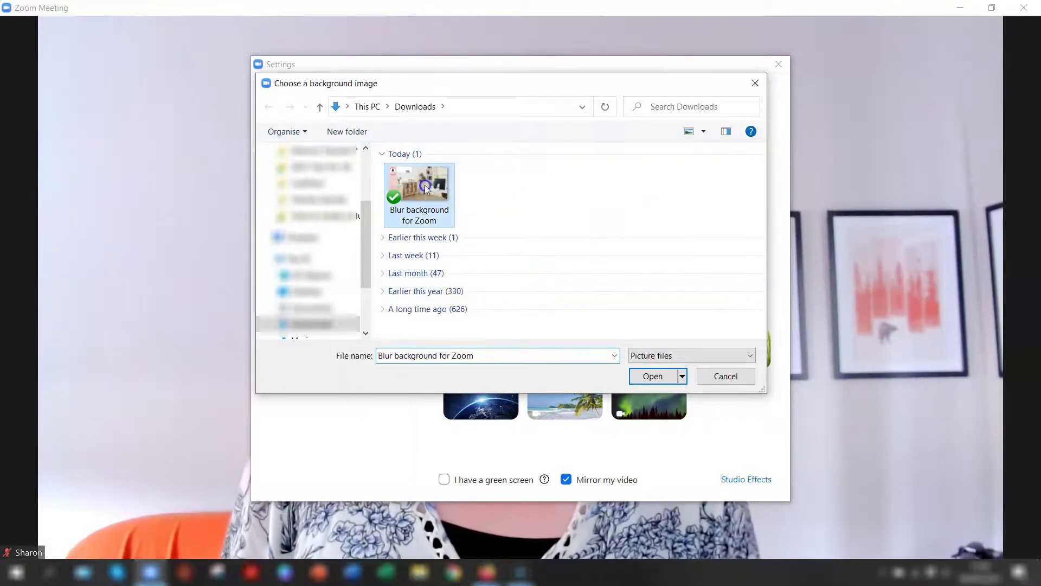
left_click(654, 374)
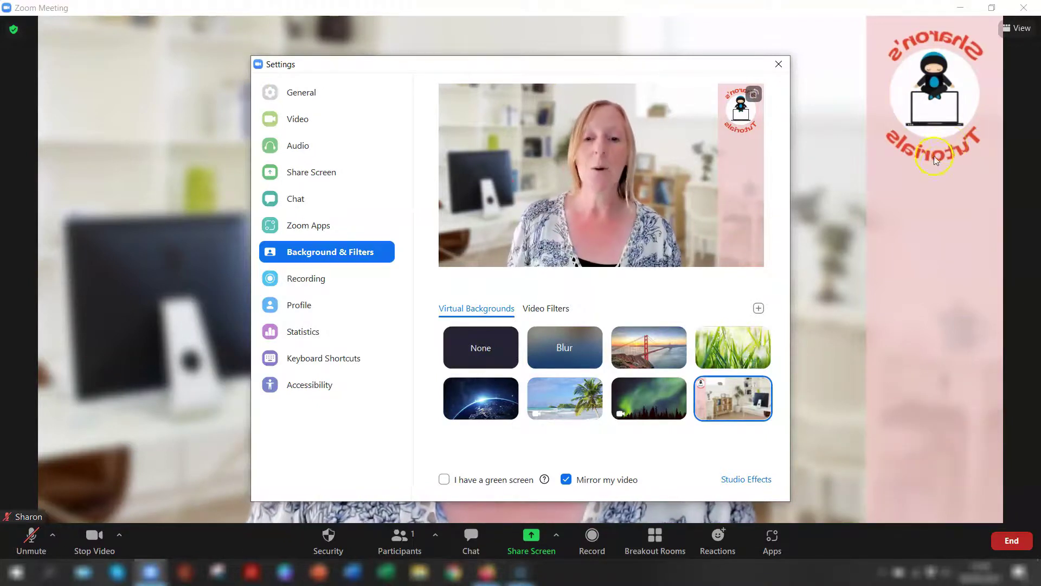
Step: Turn off 'Mirror my video' and close Zoom settings
left_click(566, 479)
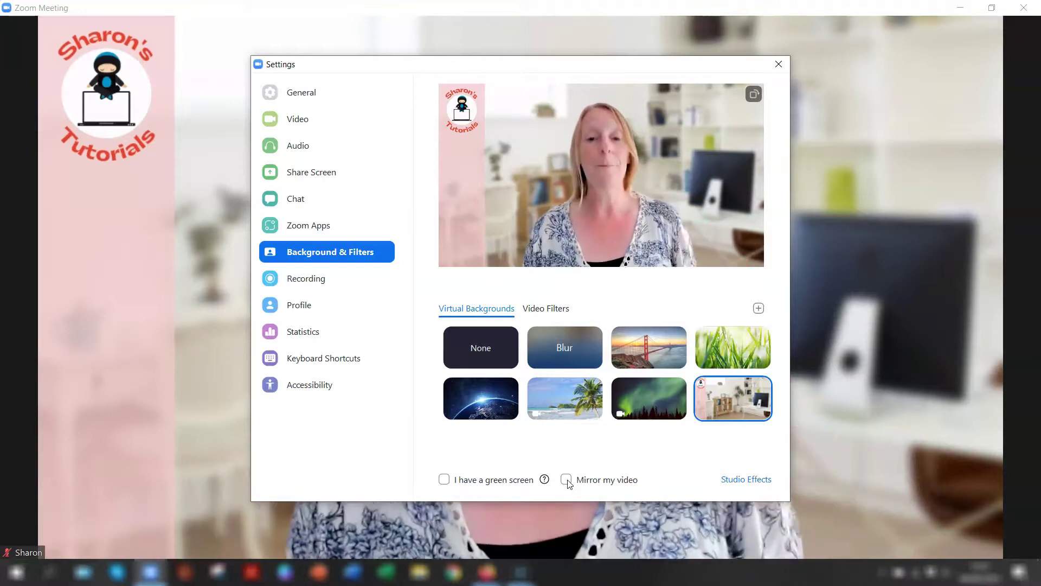
left_click(778, 64)
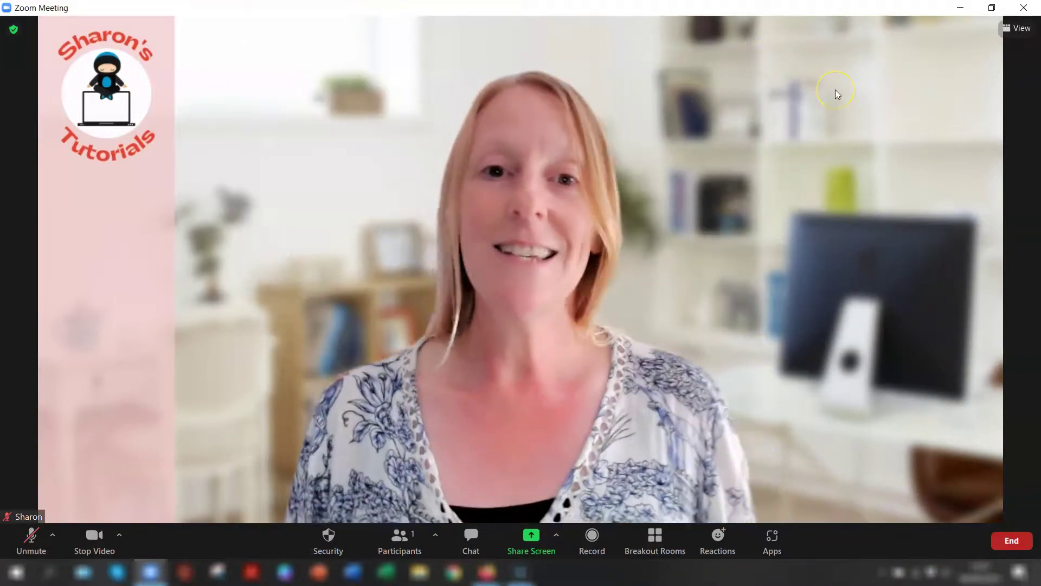